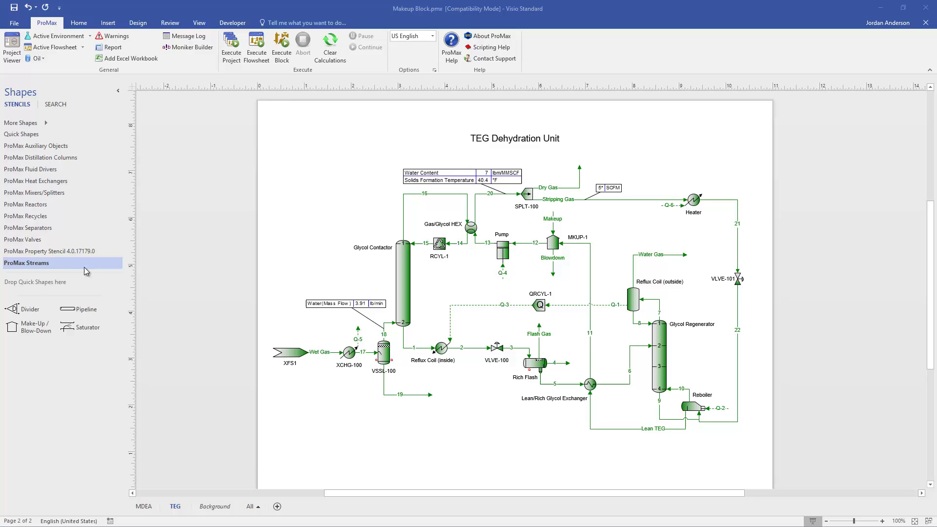
Show the Auxiliary Objects stencil and select, then deselect, the MKUP-1 makeup block
click(34, 148)
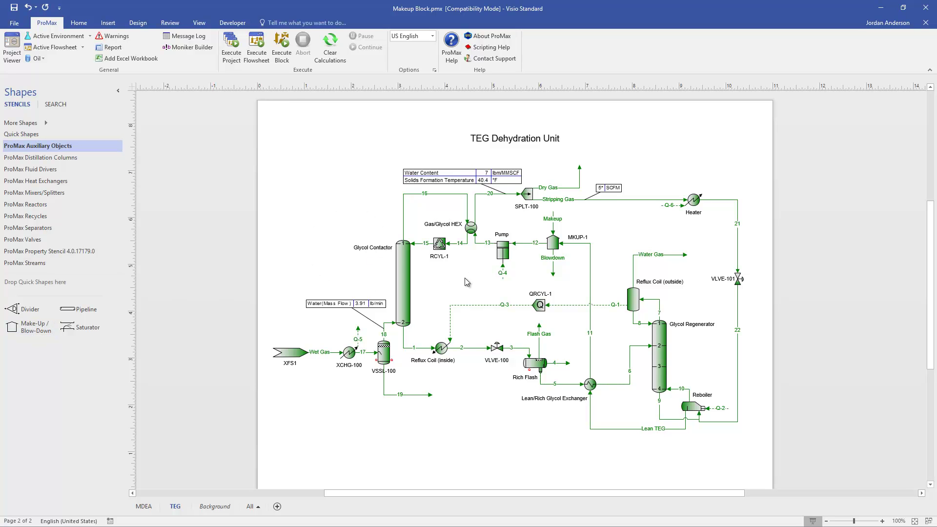
click(552, 241)
click(531, 272)
Open stream 12's properties, note its 5.6 sgpm standard liquid flow, then close the viewer
double_click(529, 246)
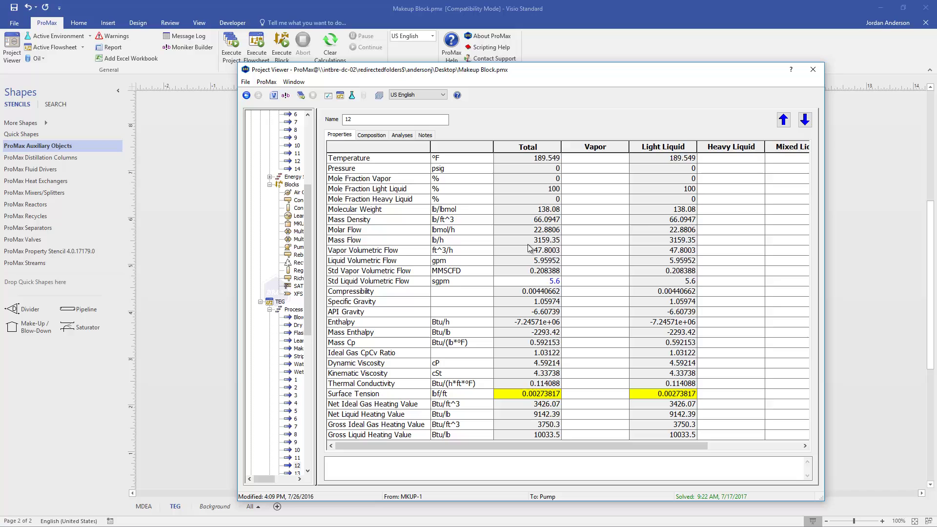
click(526, 283)
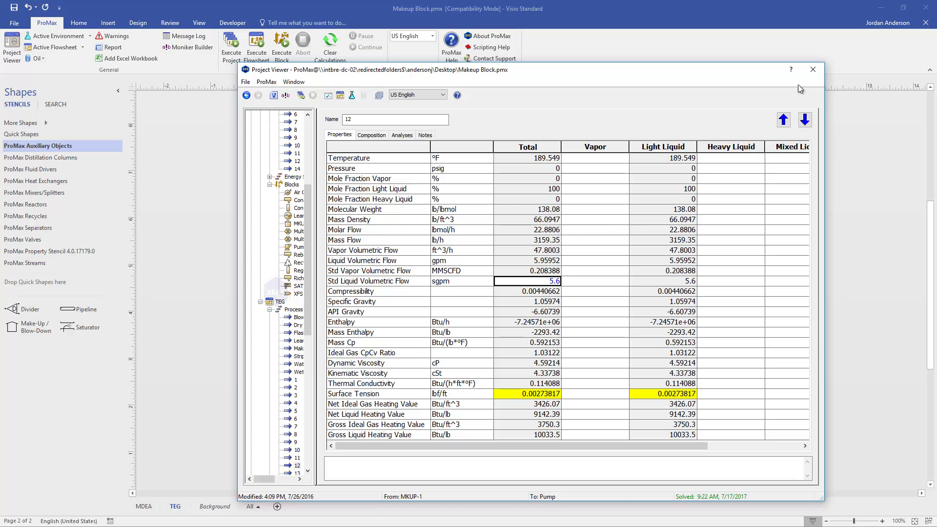
click(812, 69)
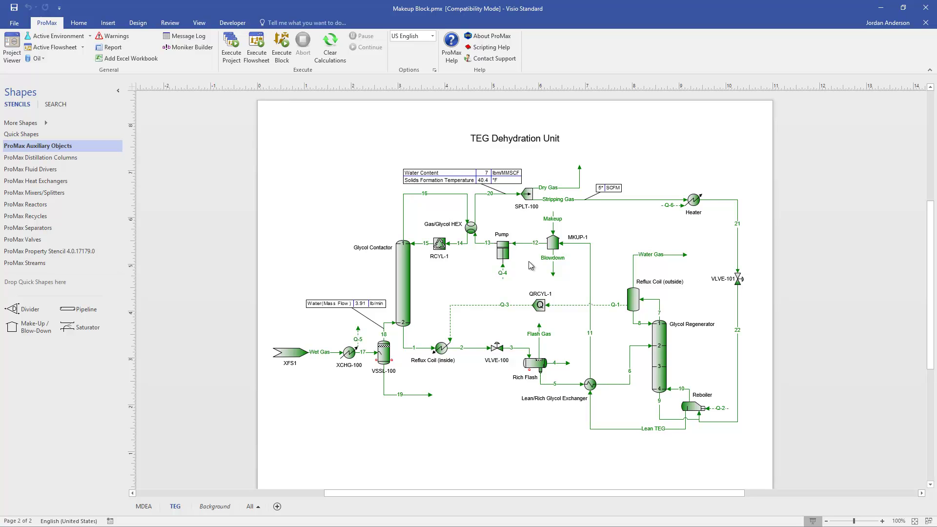
Open the Makeup stream, review 80 °F, 10 psig and its liquid flow, then view its composition
double_click(553, 224)
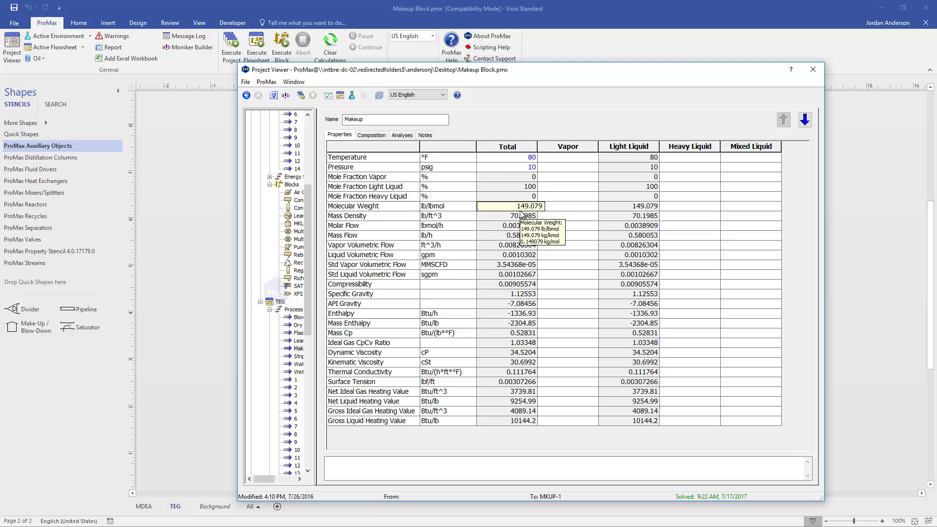
click(507, 163)
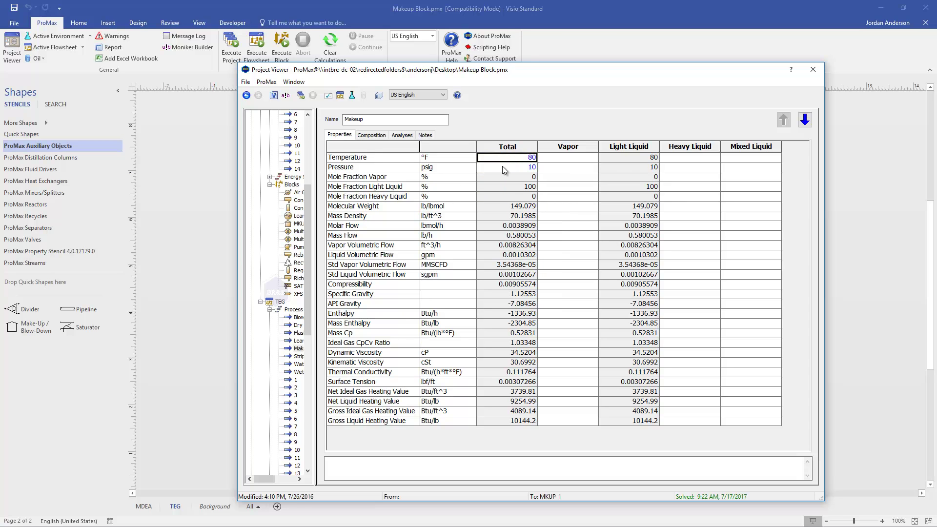
click(502, 166)
mouse_move(498, 195)
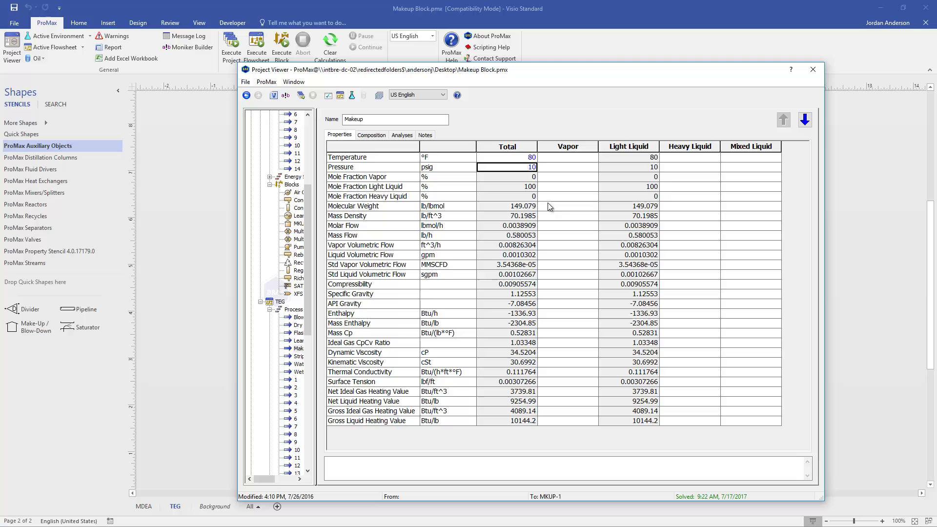
click(503, 279)
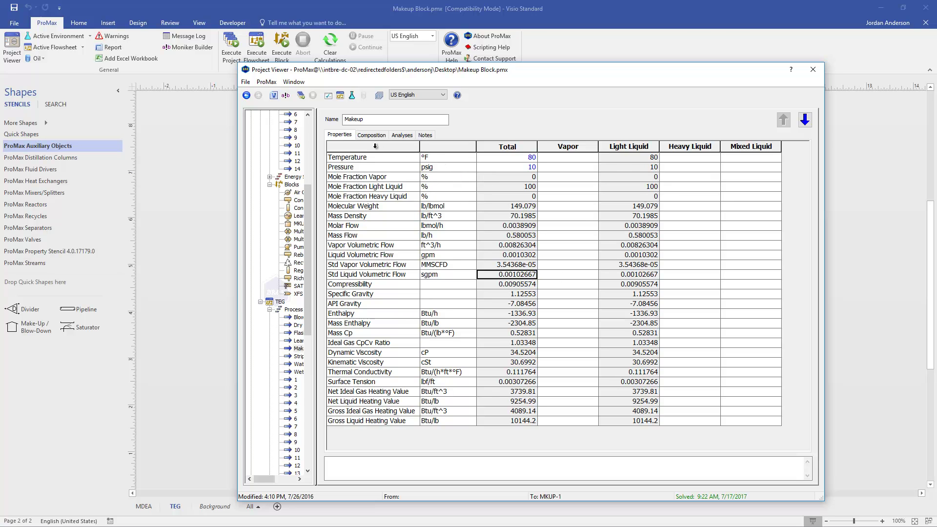
click(373, 136)
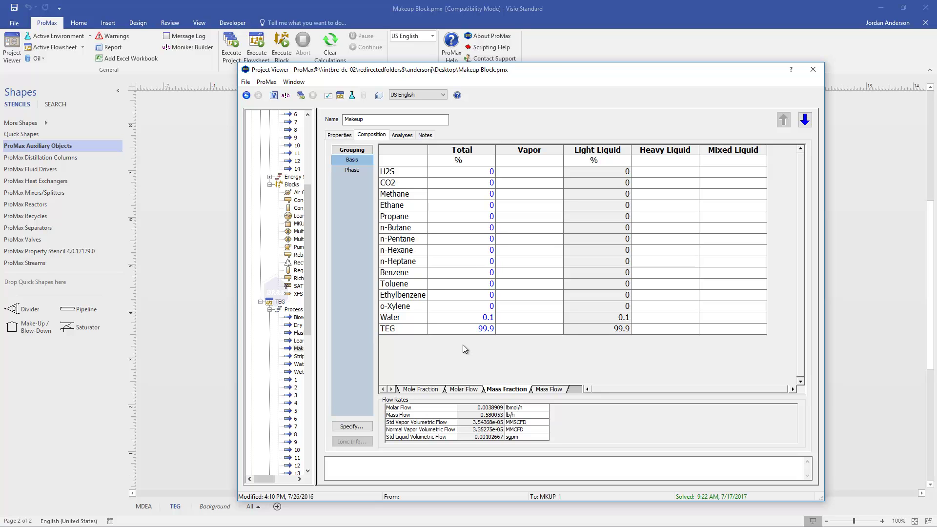
Note the Makeup stream's 99.9% TEG, go back to Properties, and close the viewer
click(471, 331)
click(339, 135)
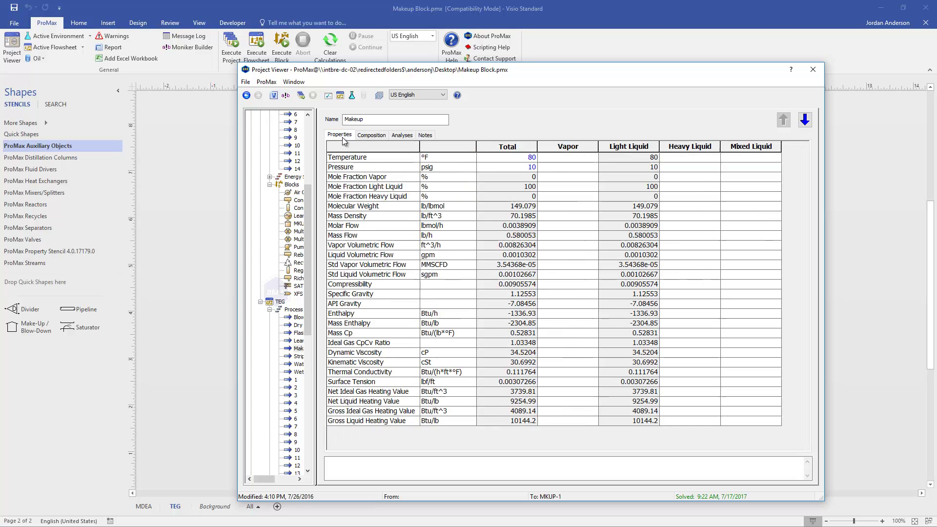
click(813, 69)
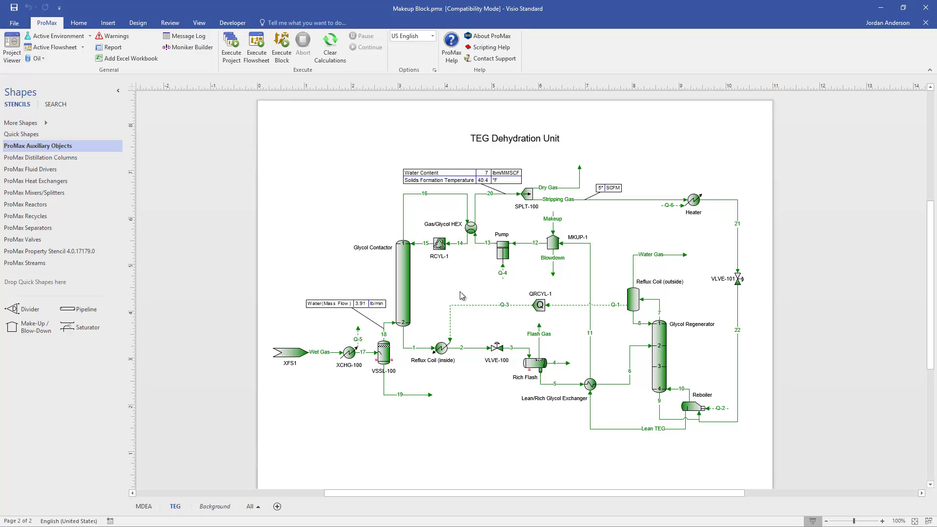
Switch to the MDEA Sweetening Unit page and select, then deselect, MKUP-1
click(143, 506)
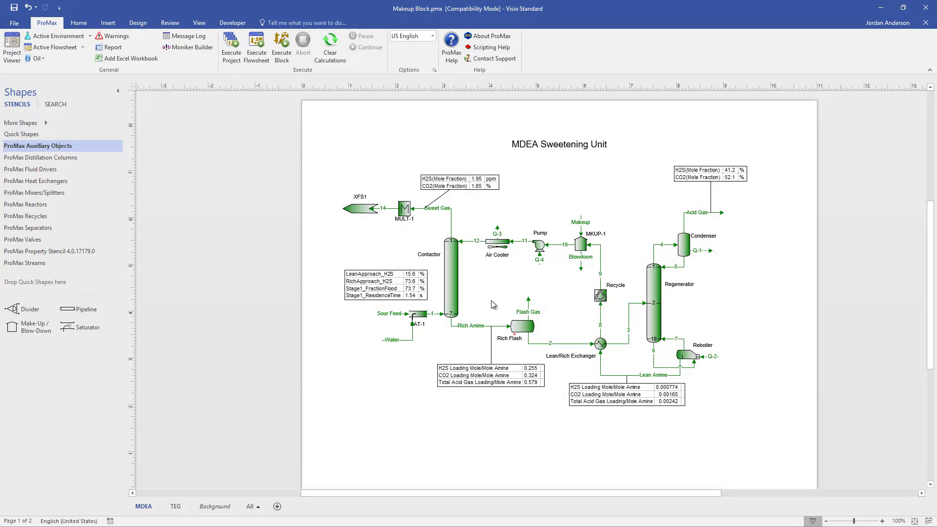
click(580, 244)
click(559, 282)
Open stream 10's properties, confirm its 190 sgpm standard liquid flow, and close the viewer
double_click(560, 246)
click(509, 277)
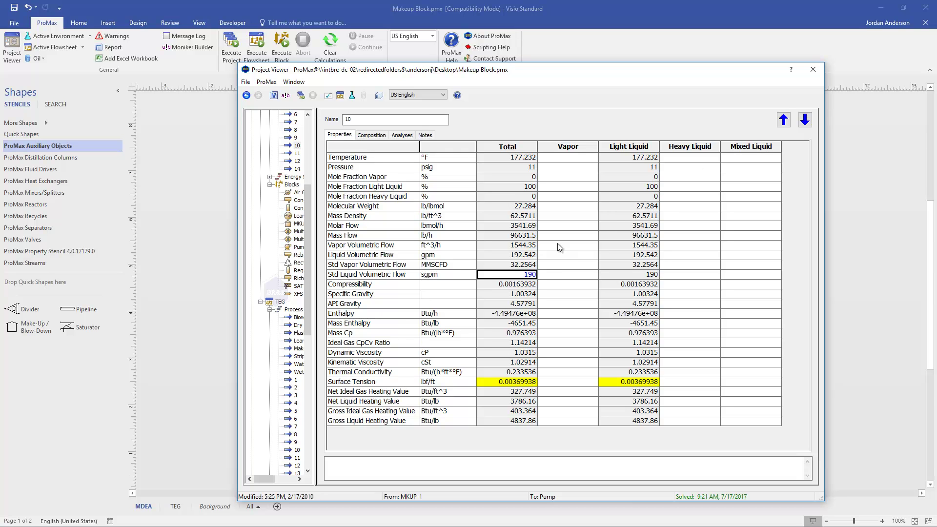
click(813, 70)
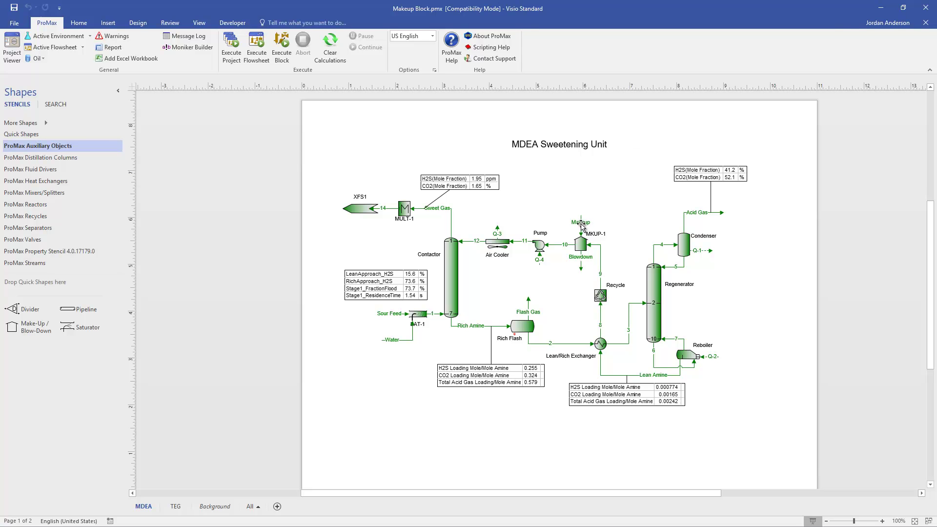
double_click(581, 224)
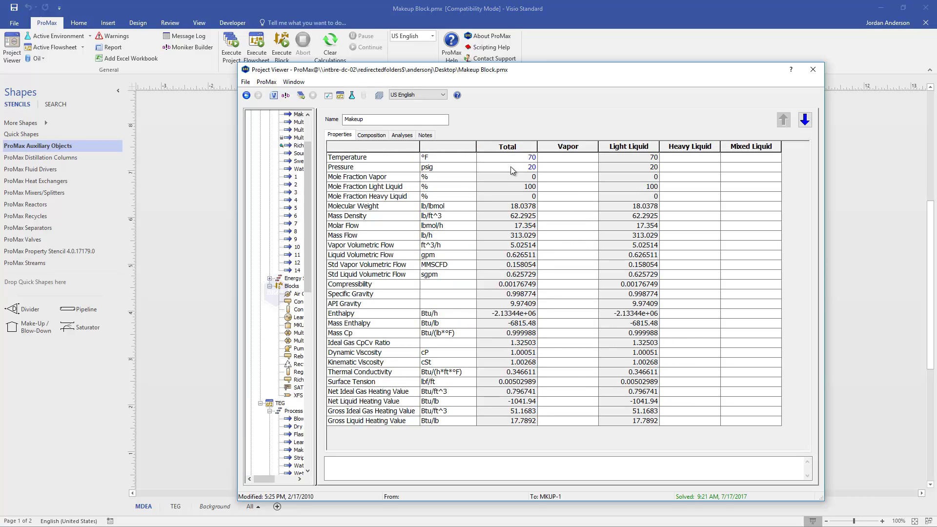
click(511, 158)
click(508, 167)
click(508, 276)
mouse_move(497, 279)
click(813, 70)
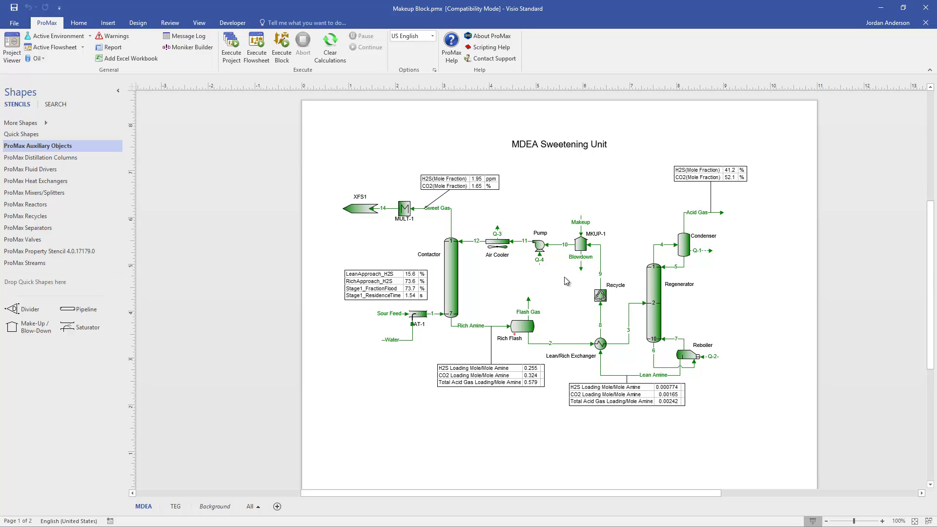
mouse_move(583, 245)
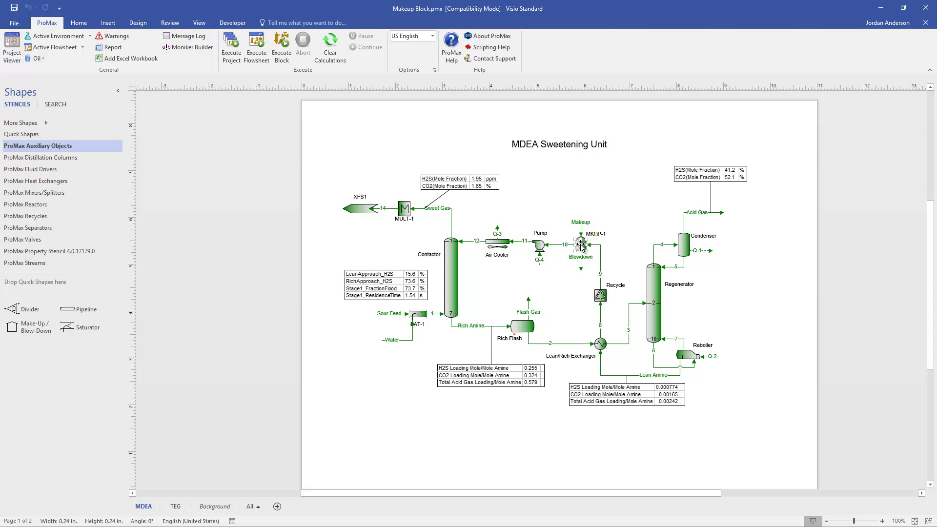
Open MKUP-1's settings and review the 40 MDEA target outlet and water makeup compositions
double_click(581, 245)
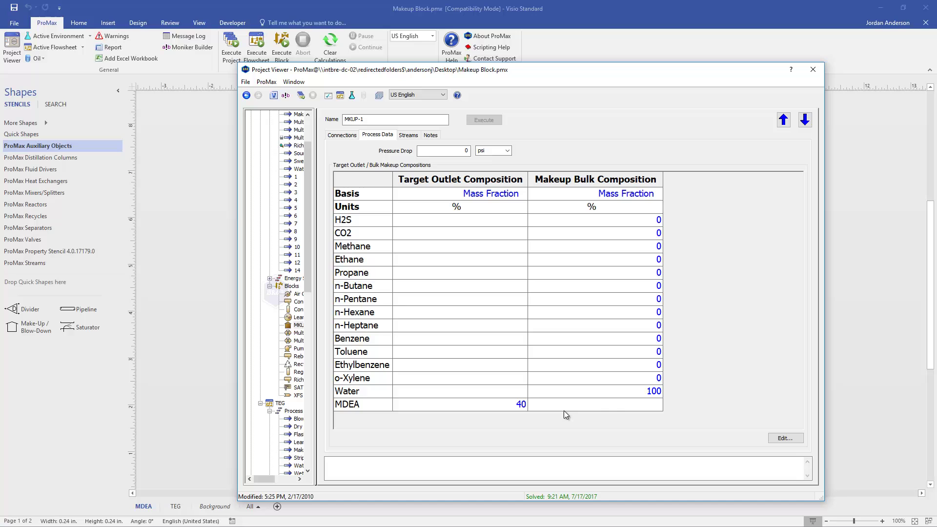
click(502, 424)
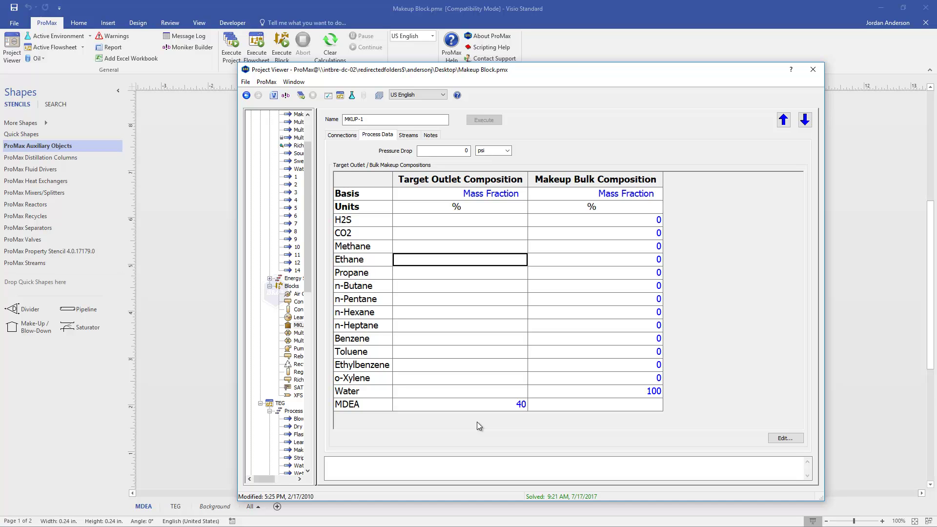
click(482, 406)
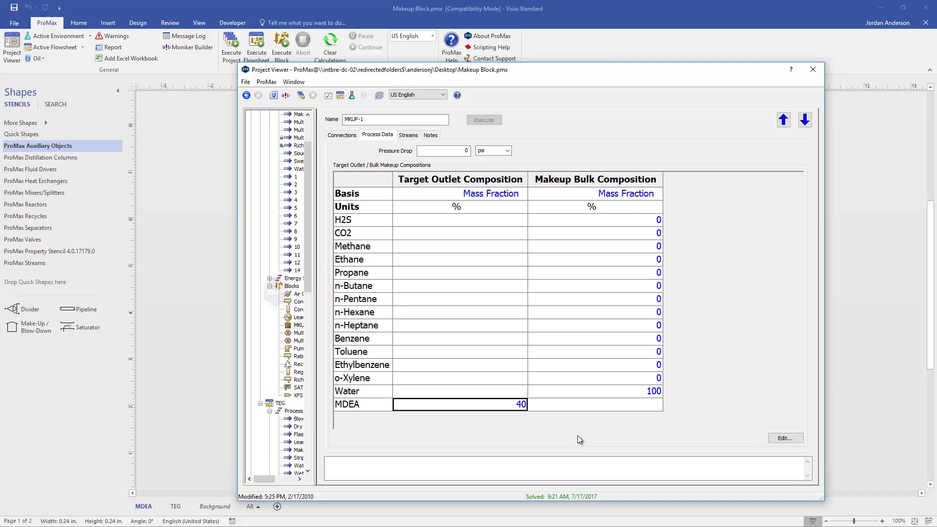
click(598, 406)
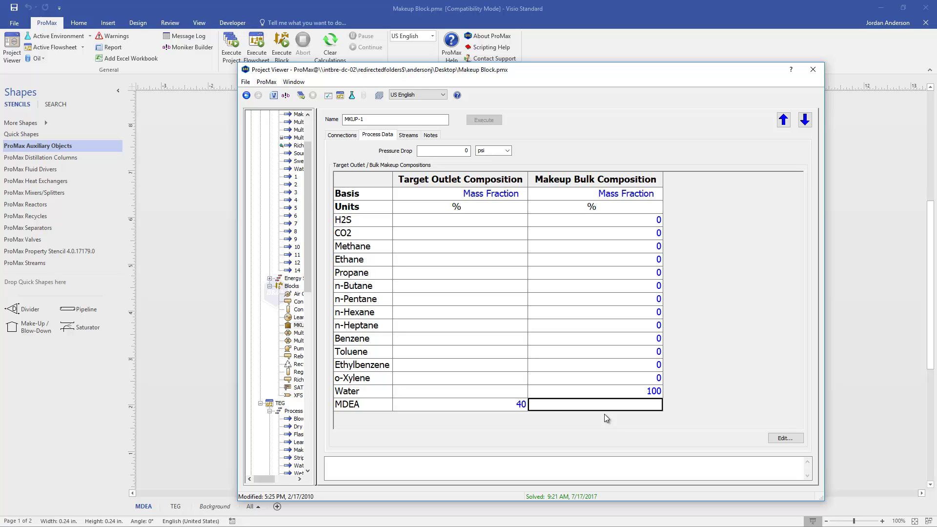
click(505, 408)
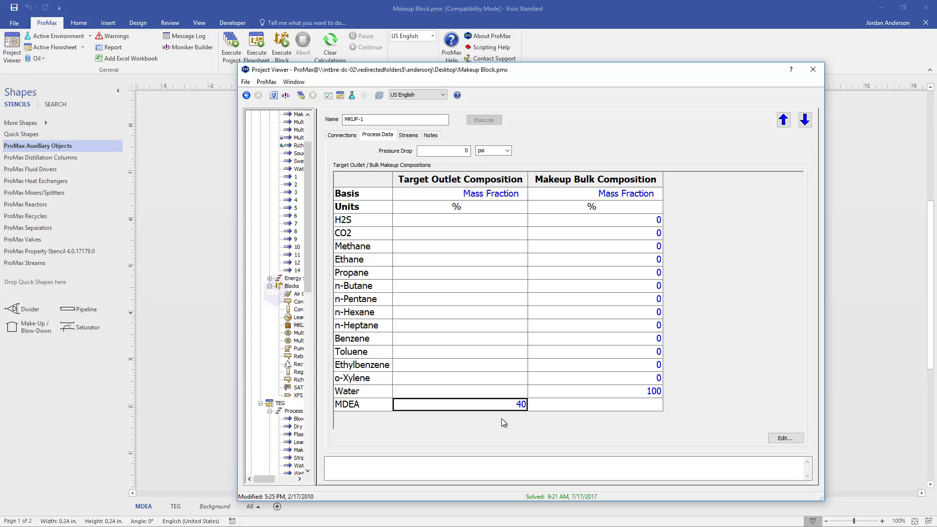
click(554, 403)
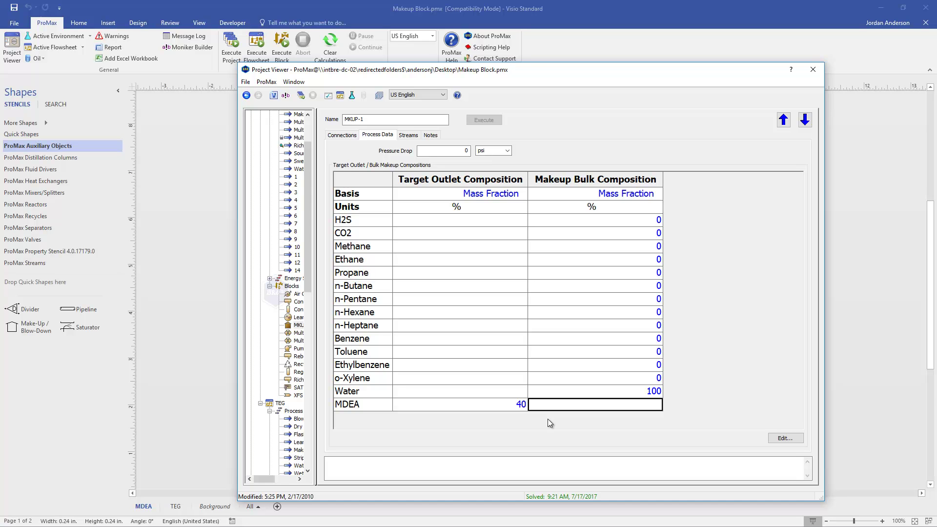
click(579, 395)
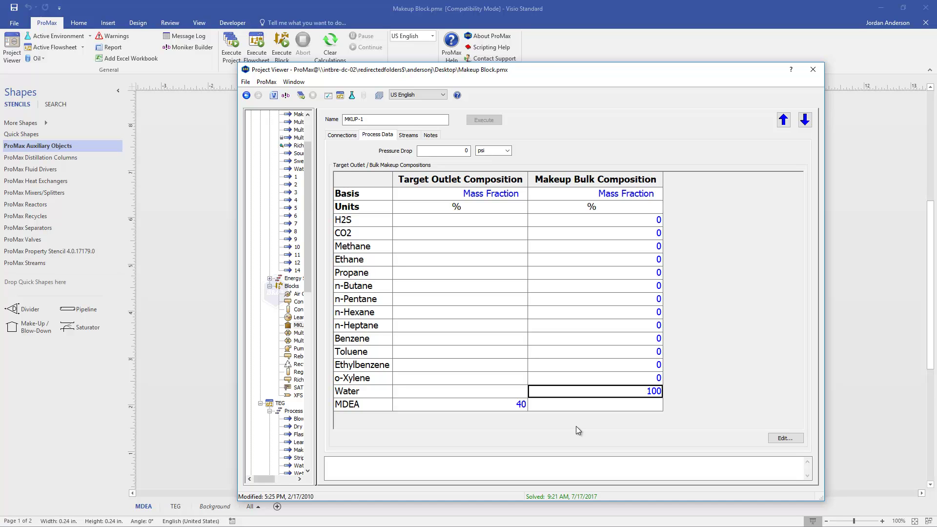
click(497, 407)
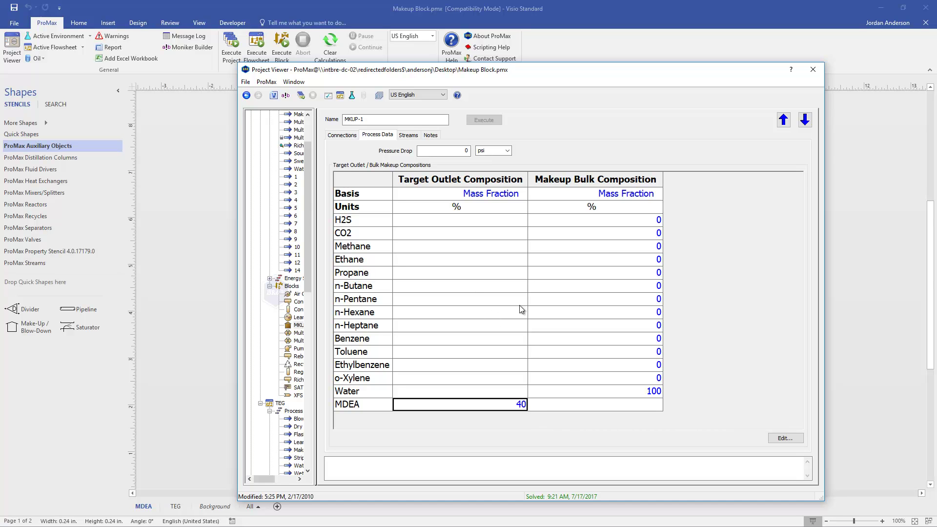
Close MKUP-1's settings, open stream 10, and show its mass-fraction composition of 40% MDEA
click(813, 70)
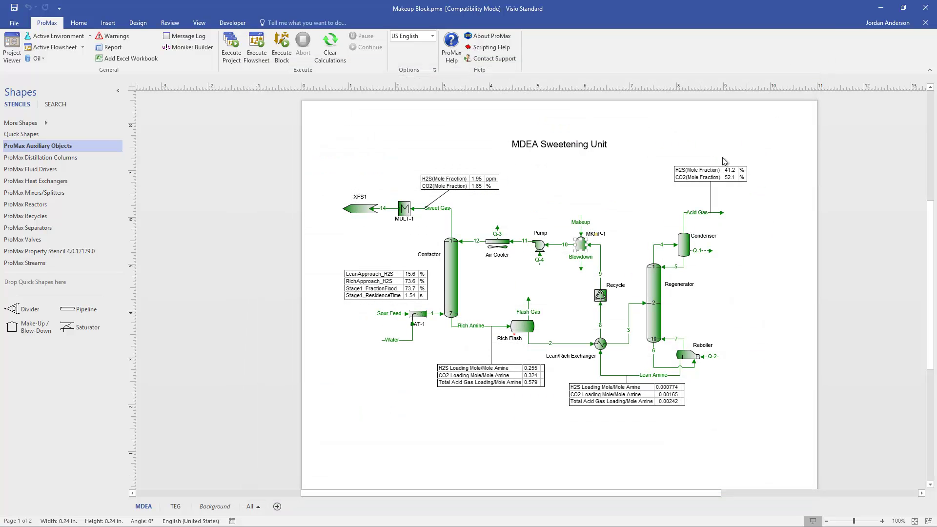
double_click(559, 245)
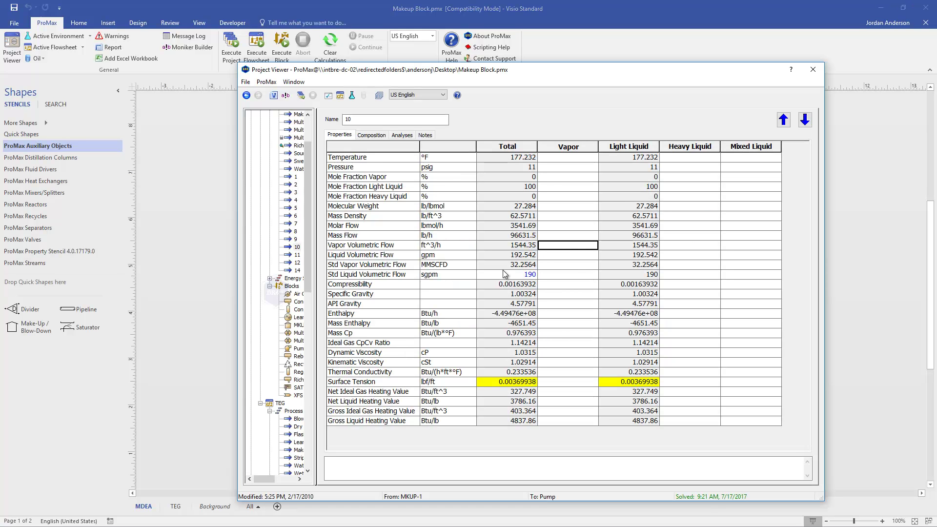
click(371, 136)
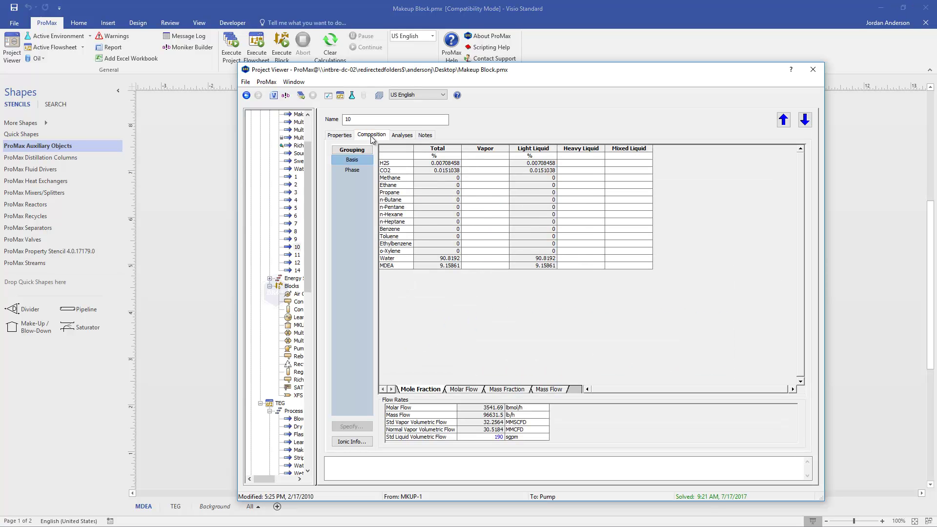
click(507, 389)
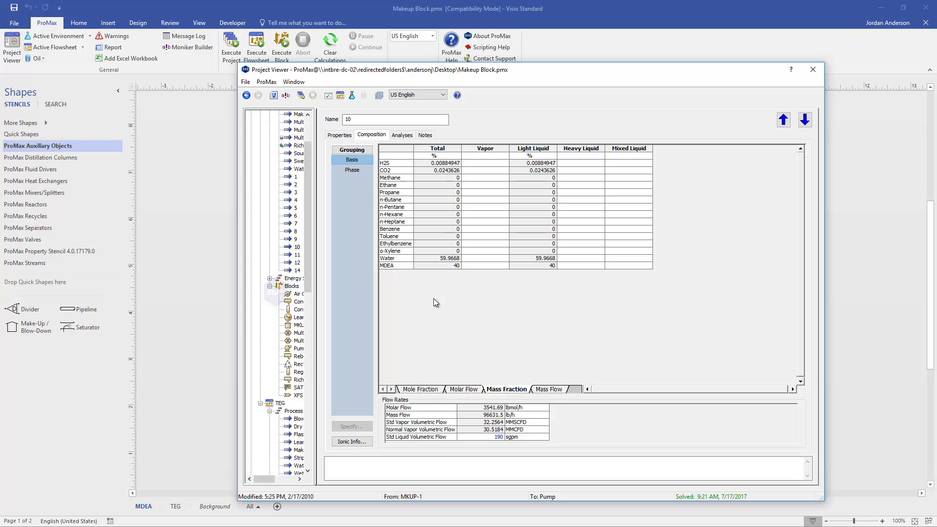
click(442, 267)
scroll(442, 271, up, 3)
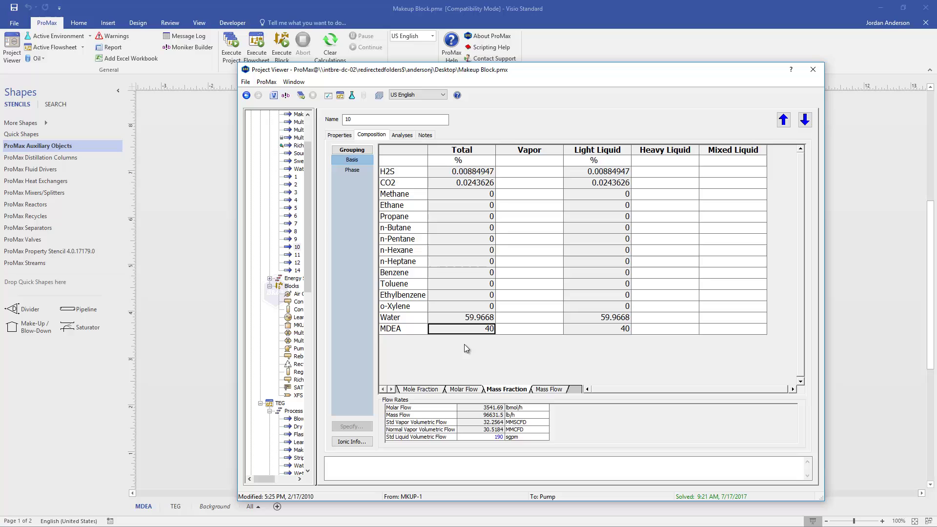